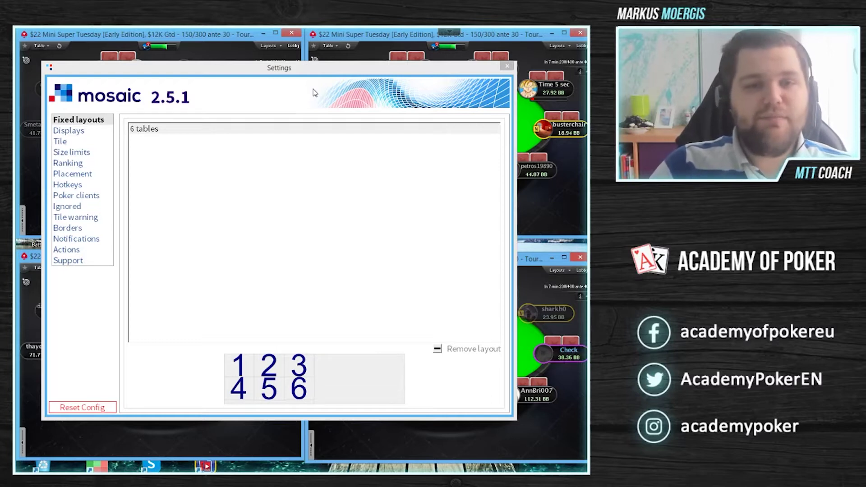
# Open the Displays settings and set the use of selected displays to Based on rules
pyautogui.moveTo(348, 72); pyautogui.dragTo(353, 72)
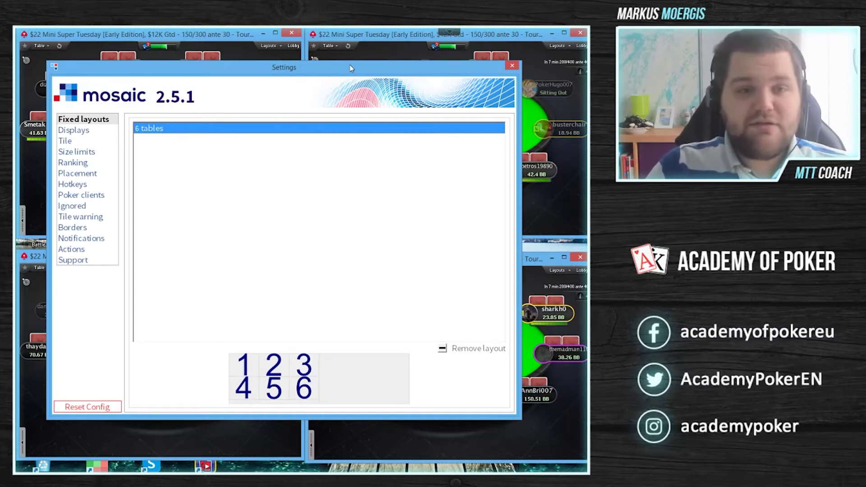
pyautogui.moveTo(343, 74); pyautogui.dragTo(354, 75)
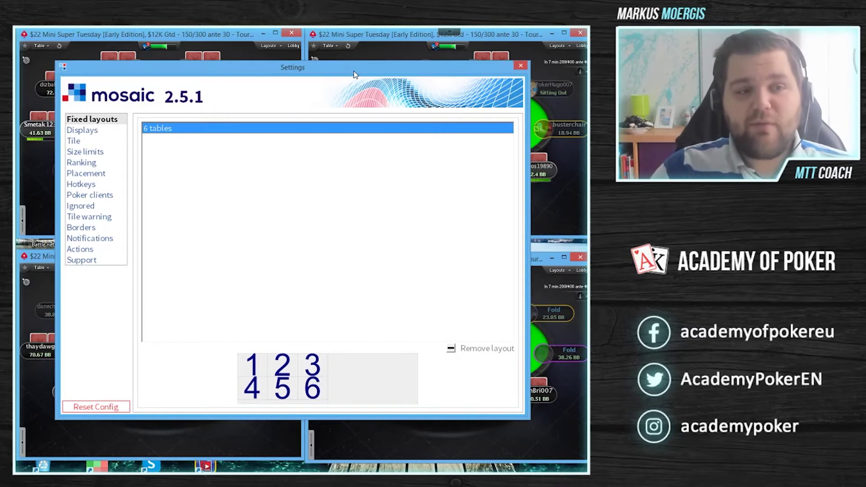
pyautogui.click(83, 130)
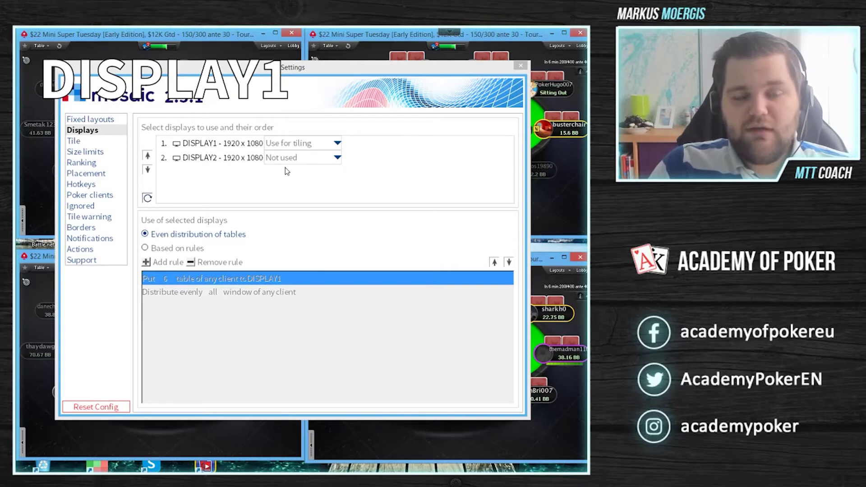
pyautogui.click(157, 279)
pyautogui.click(157, 249)
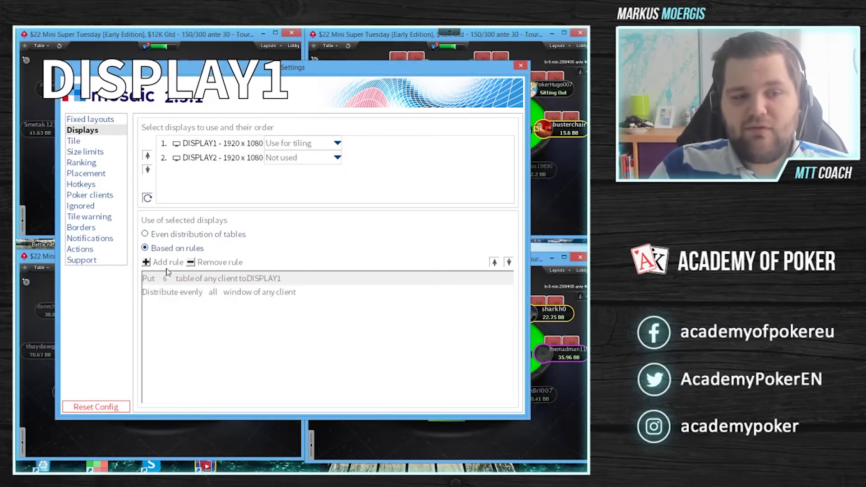
pyautogui.click(146, 235)
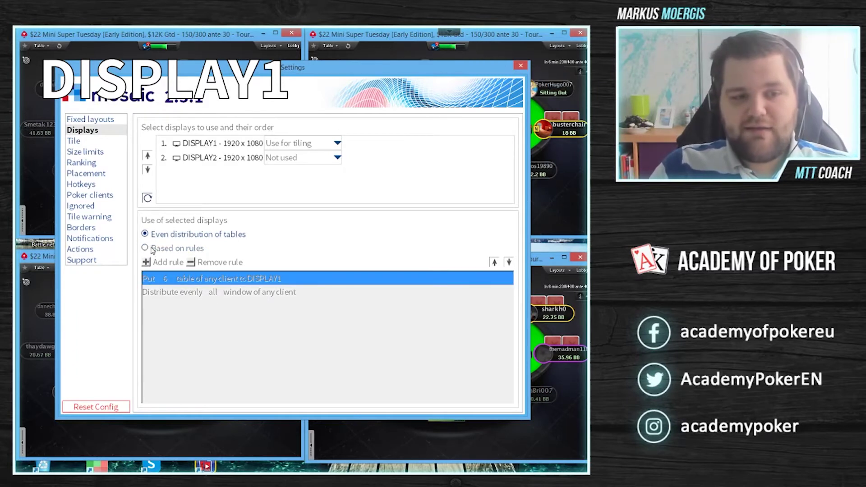
pyautogui.click(152, 250)
# Add a display rule that puts 8 windows of any client on DISPLAY1 and remove that rule again
pyautogui.click(149, 262)
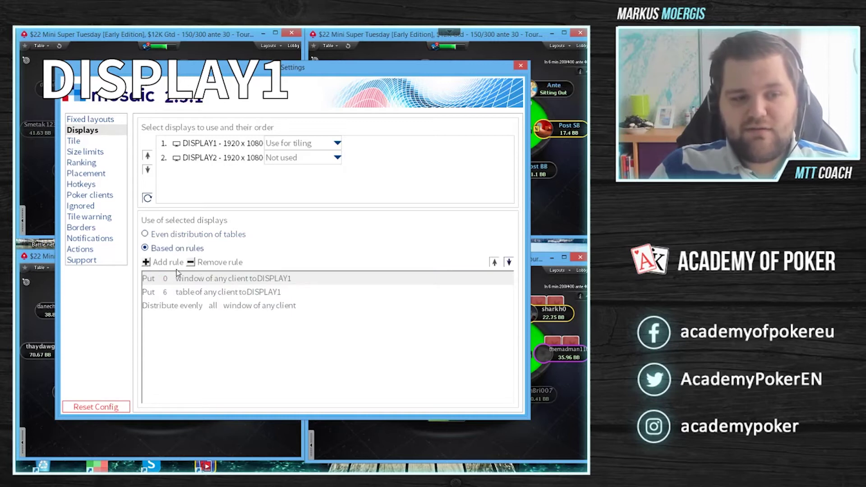
pyautogui.press('Delete')
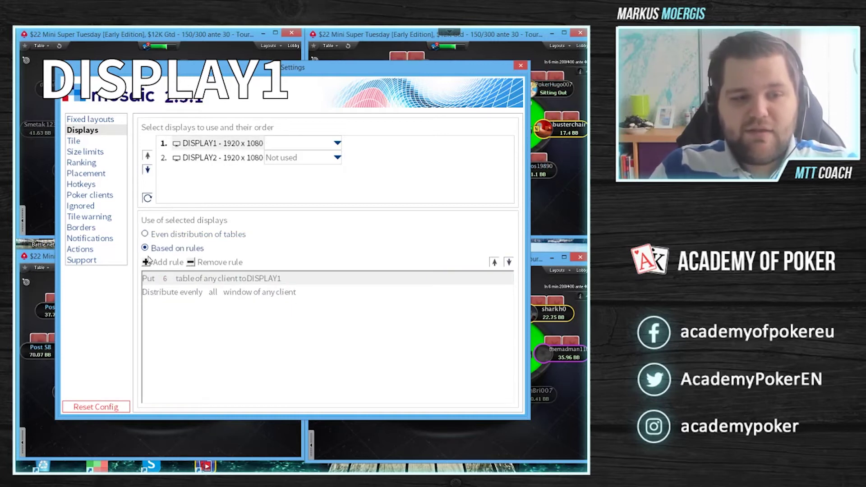
pyautogui.click(147, 264)
pyautogui.click(215, 279)
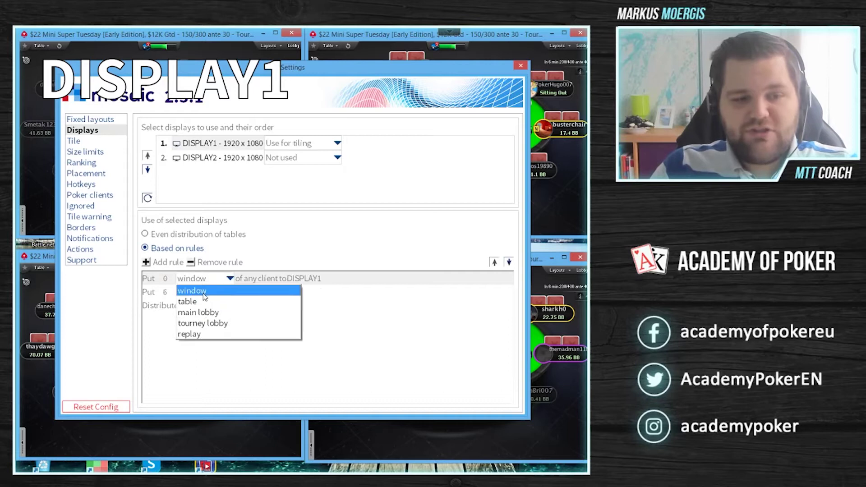
pyautogui.click(167, 280)
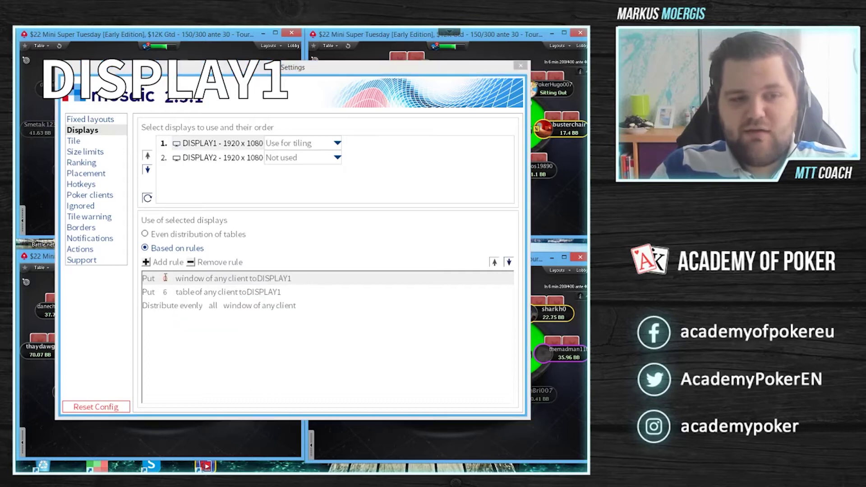
pyautogui.click(166, 278)
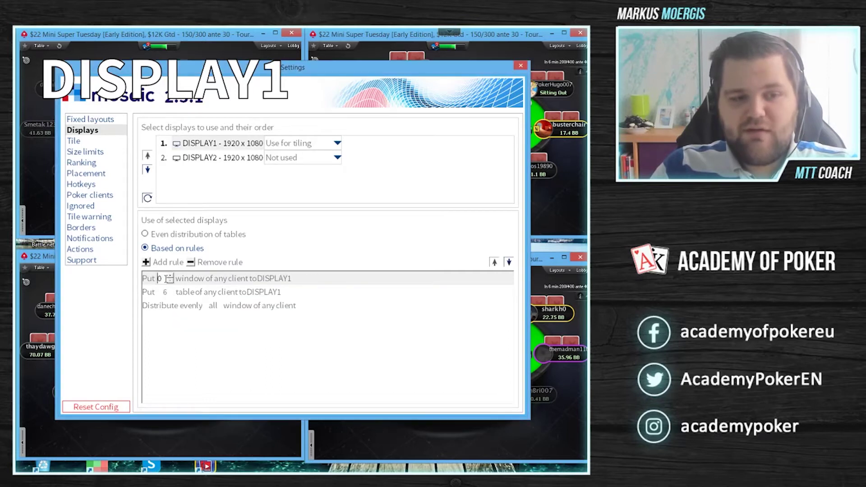
pyautogui.click(178, 278)
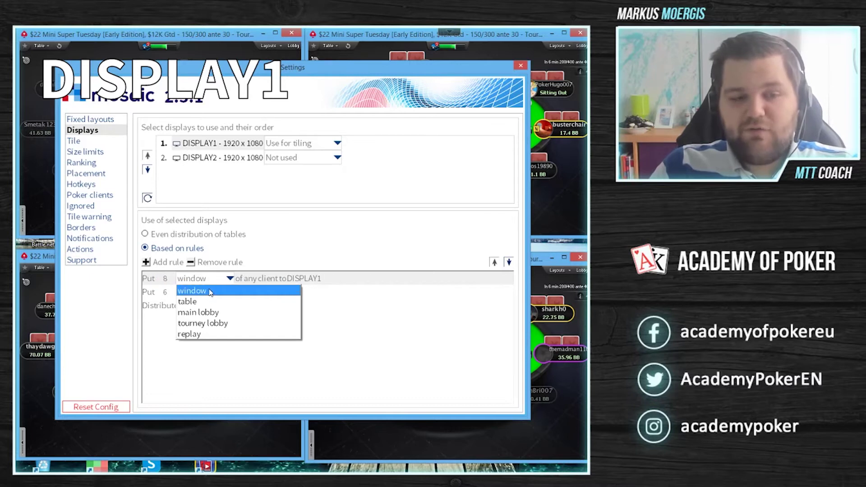
pyautogui.click(311, 280)
pyautogui.click(285, 279)
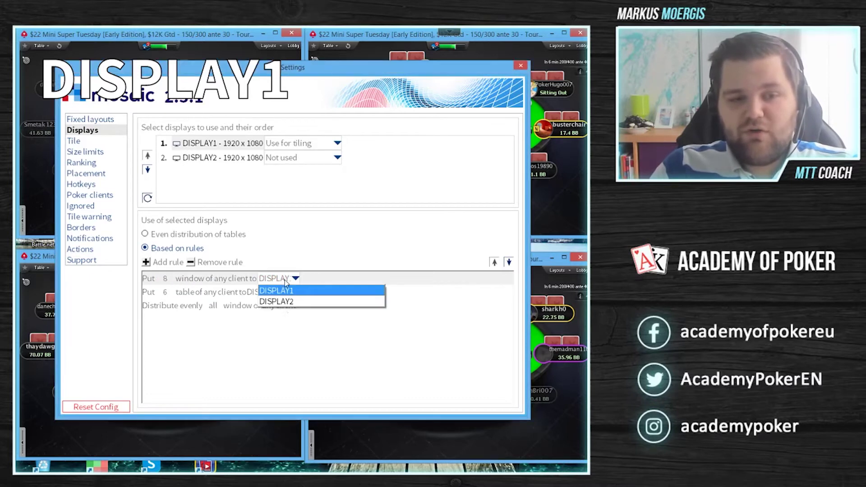
pyautogui.click(295, 290)
pyautogui.click(185, 278)
pyautogui.click(182, 290)
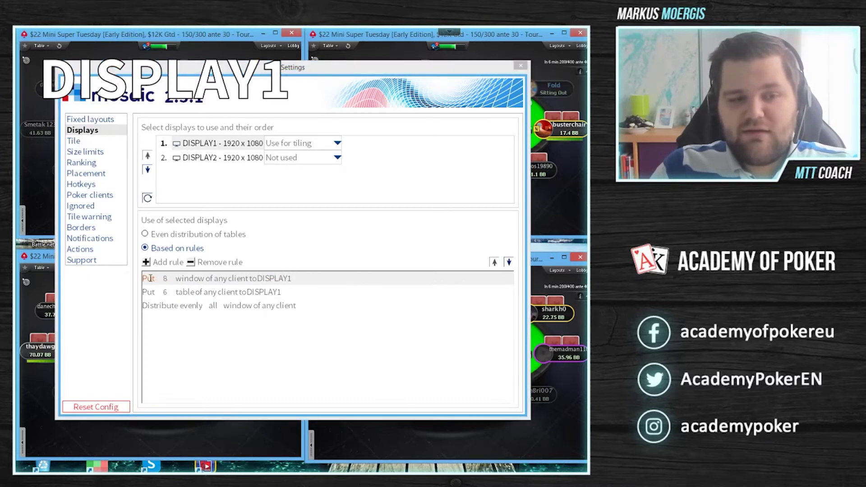
pyautogui.click(191, 263)
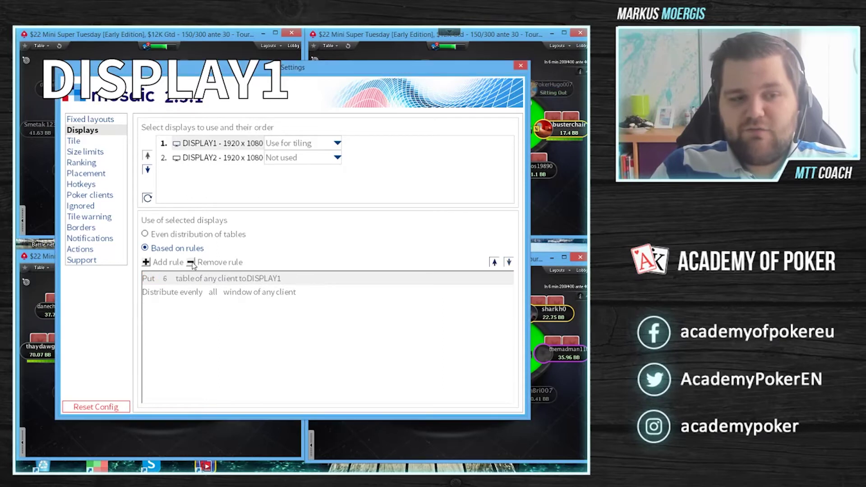
# Open the Tile settings and arrange the open poker tables with Arrange now
pyautogui.click(80, 141)
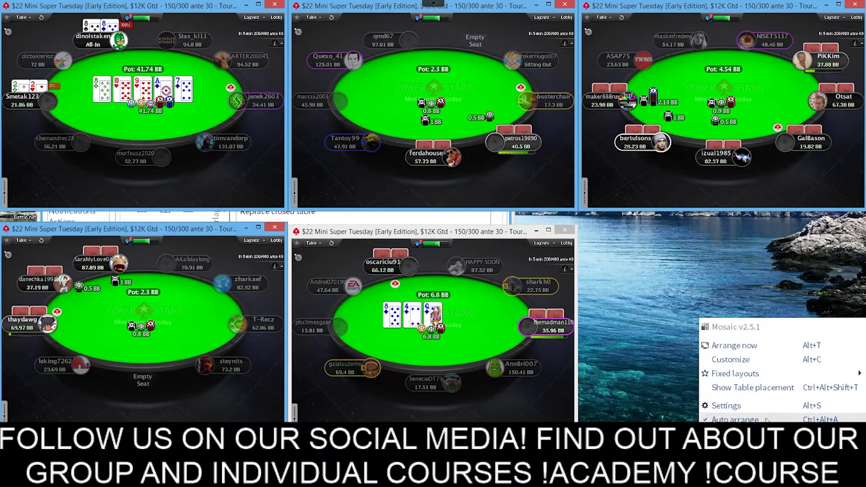
pyautogui.click(739, 346)
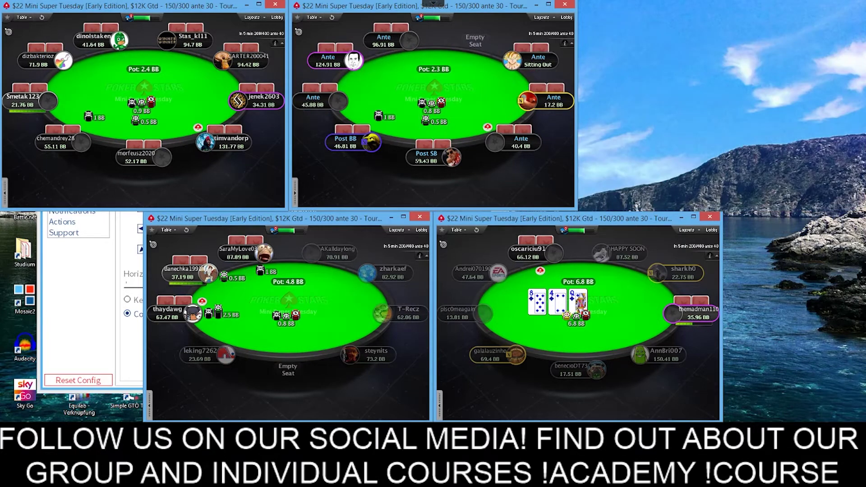
pyautogui.click(730, 343)
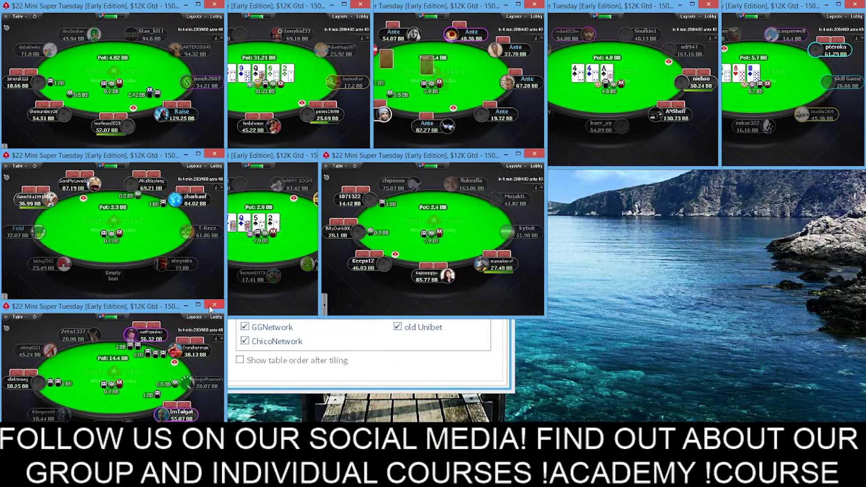
# Close three poker tables and rearrange the remaining ones with Arrange now
pyautogui.click(214, 306)
pyautogui.click(214, 154)
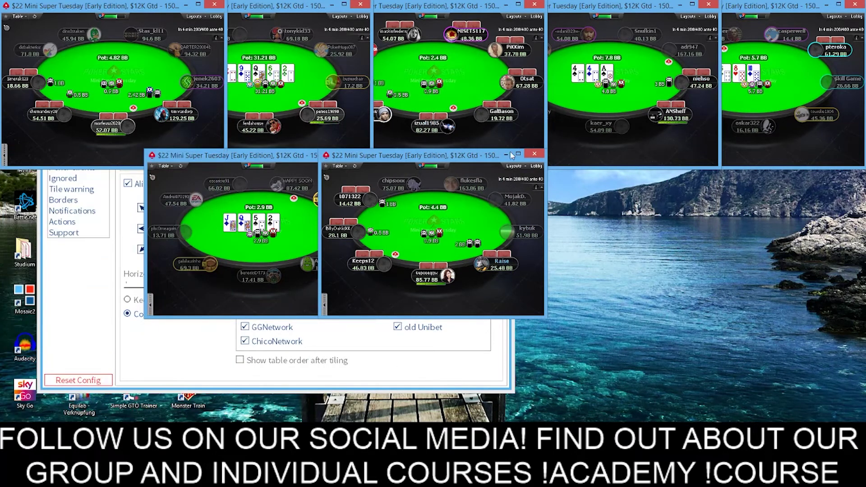
pyautogui.click(533, 154)
pyautogui.rightClick(705, 478)
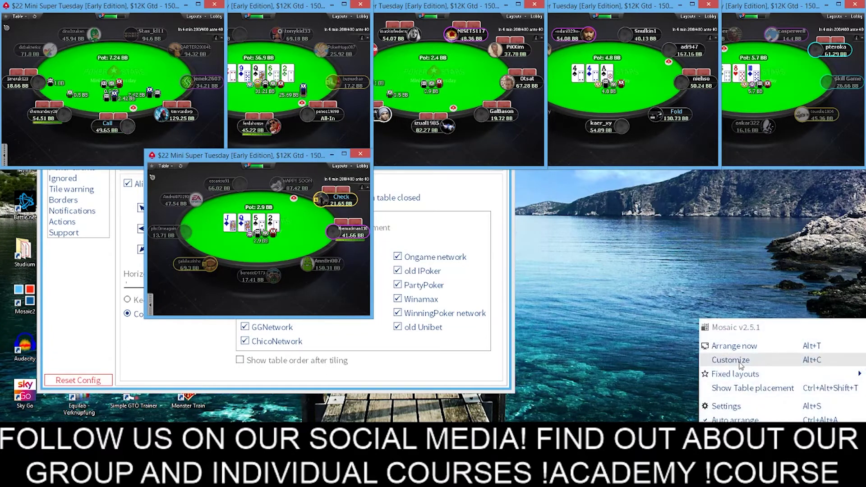
pyautogui.click(717, 345)
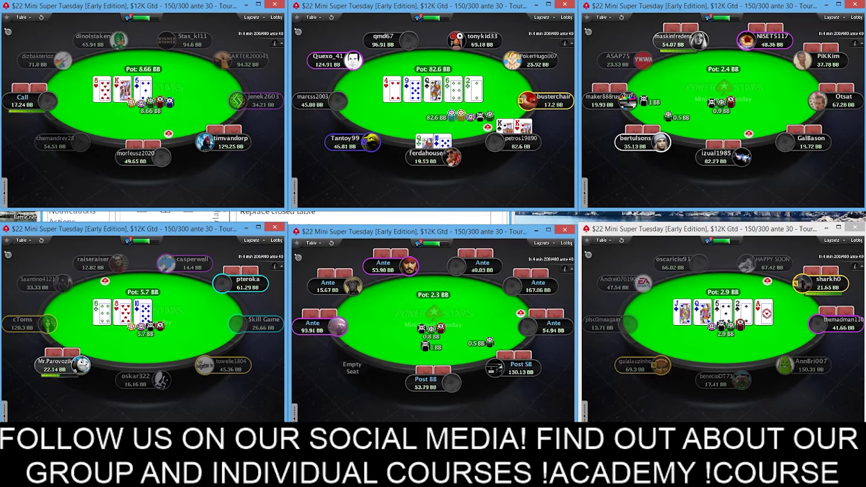
# Bring the Mosaic settings window back in front of the poker tables on its Tile page
pyautogui.rightClick(706, 478)
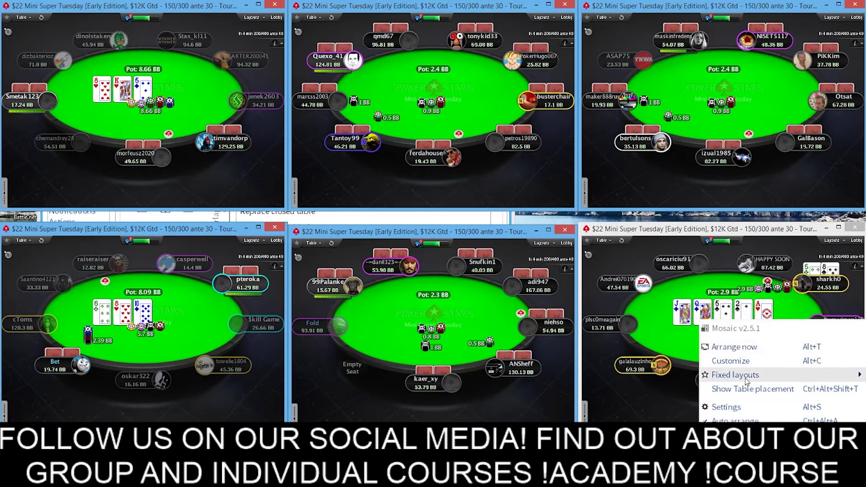
pyautogui.moveTo(746, 381)
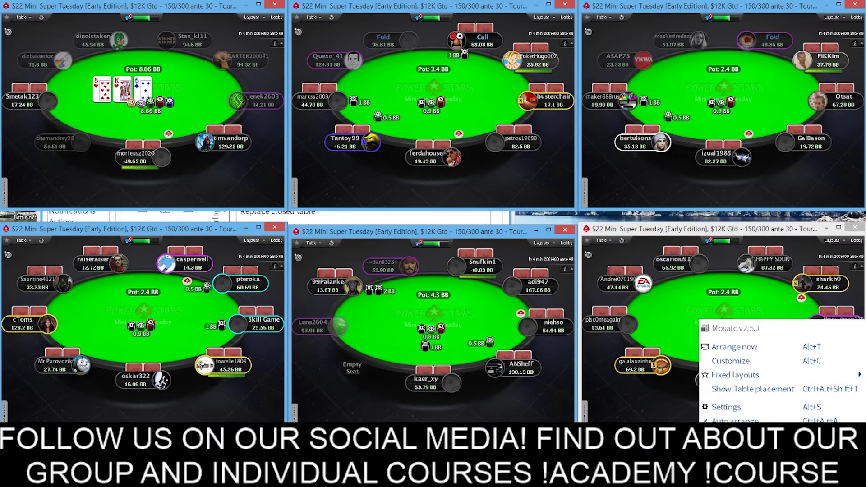
pyautogui.click(758, 414)
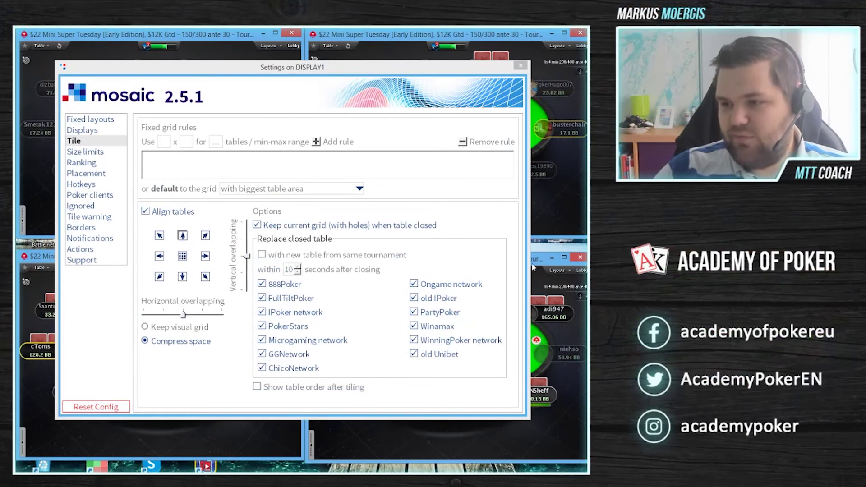
pyautogui.moveTo(317, 72); pyautogui.dragTo(322, 73)
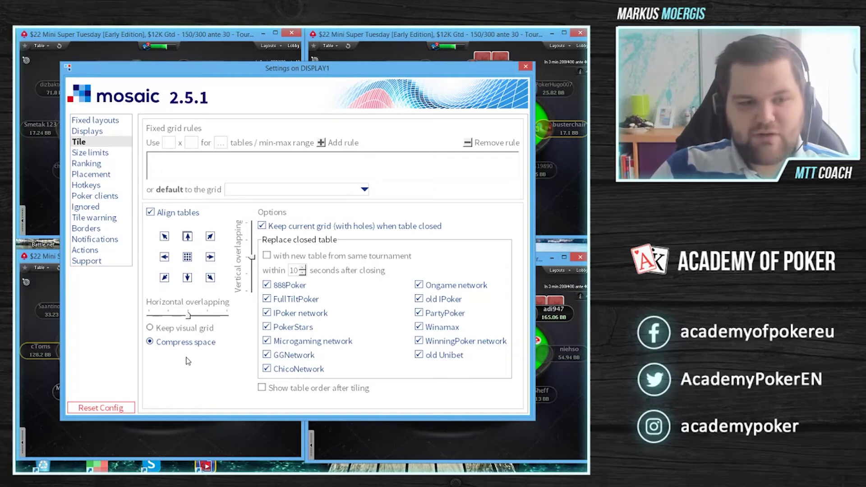
# Open the Size limits settings and examine the table size limits for the poker clients, including PokerStars and GGNetwork
pyautogui.click(92, 155)
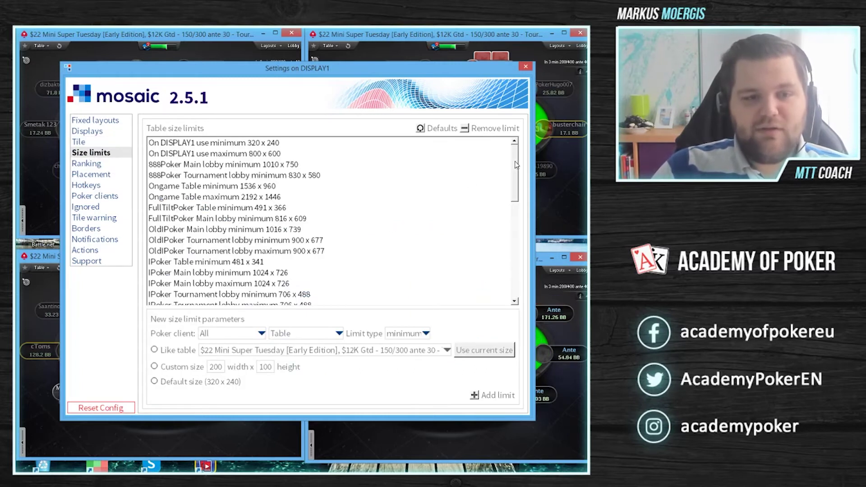
pyautogui.moveTo(514, 171); pyautogui.dragTo(514, 277)
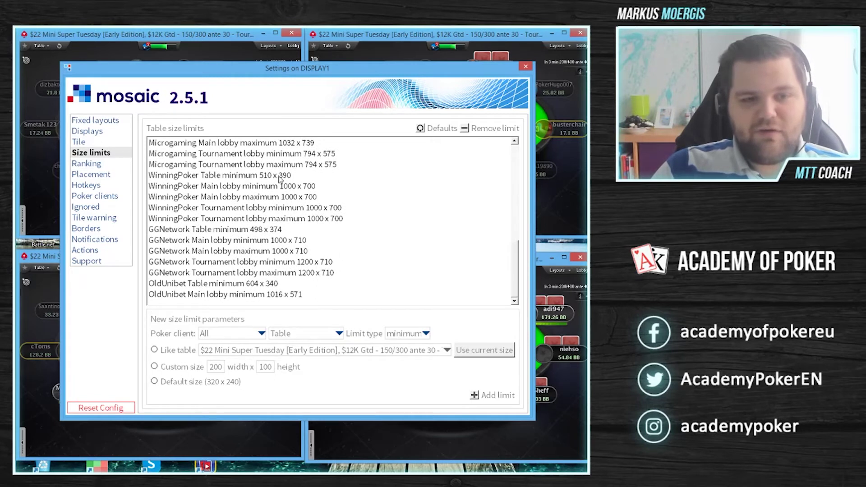
pyautogui.scroll(3, 509, 227)
pyautogui.scroll(5, 509, 227)
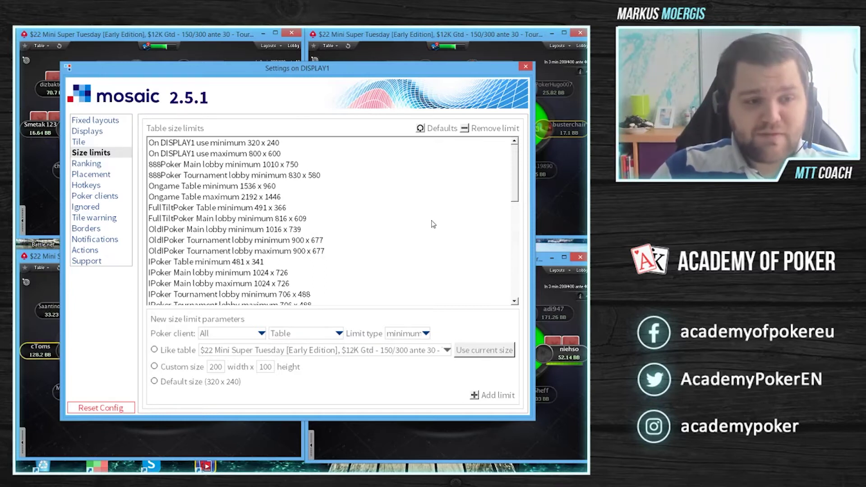
pyautogui.scroll(-3, 482, 224)
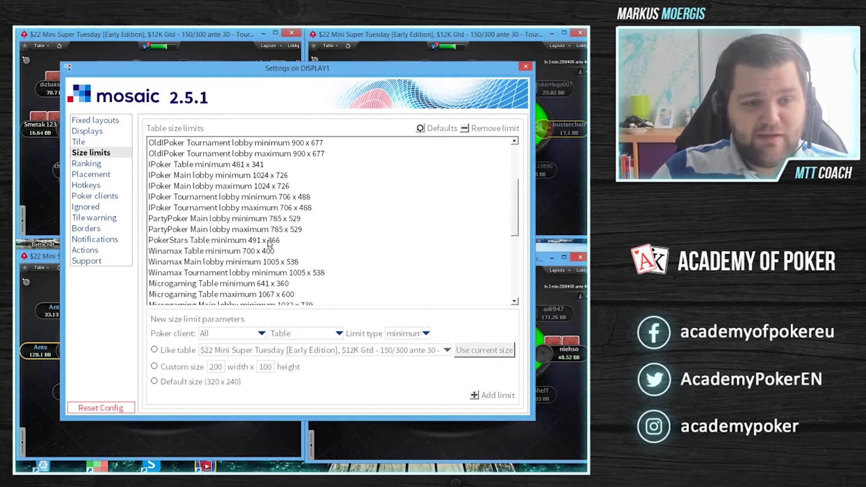
pyautogui.click(268, 240)
pyautogui.moveTo(513, 221); pyautogui.dragTo(518, 275)
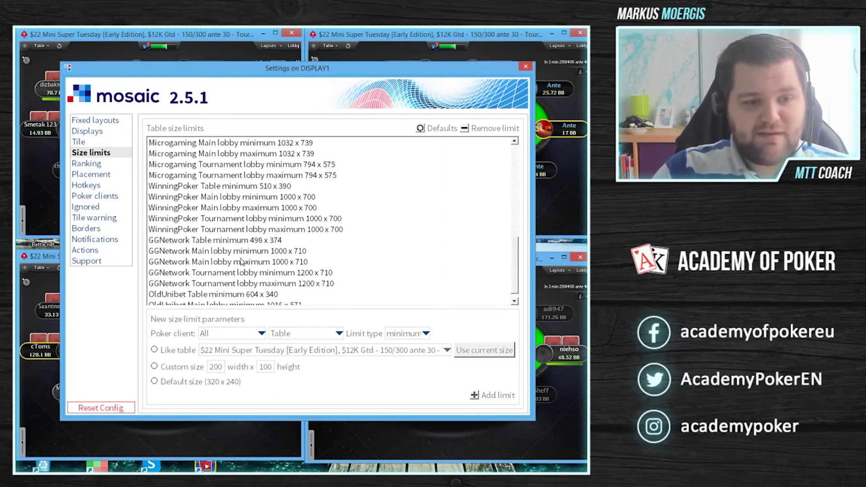
pyautogui.click(233, 242)
pyautogui.scroll(1, 335, 247)
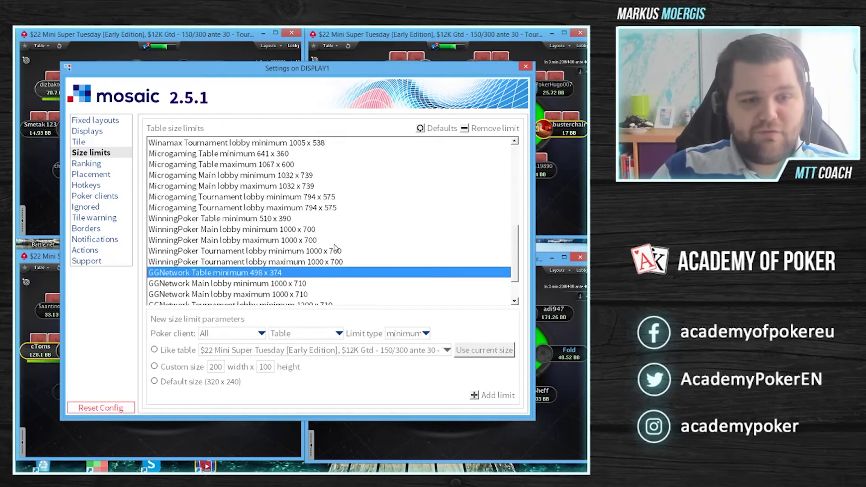
pyautogui.scroll(2, 345, 230)
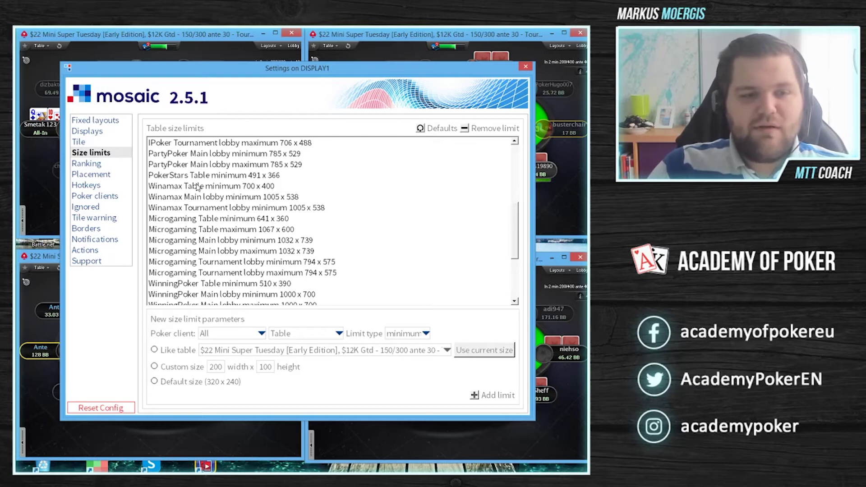
# Open the Ranking settings and switch the table ranking through by Buyin and by Big-blind to Manually
pyautogui.click(104, 165)
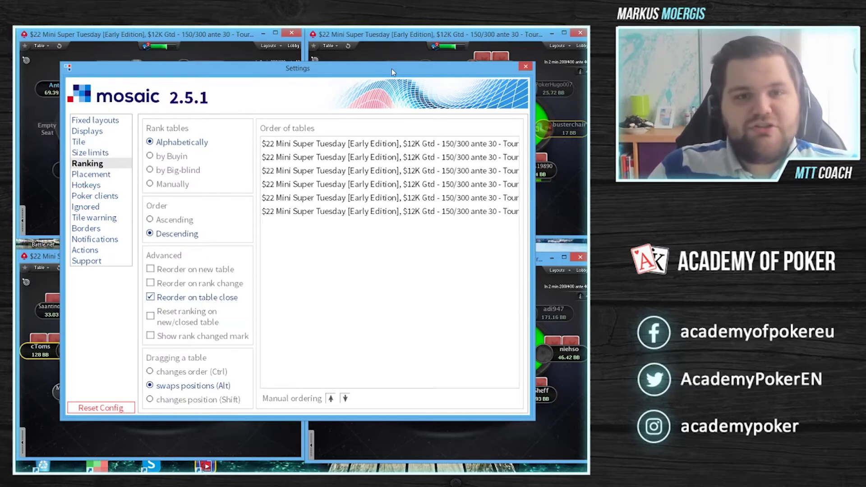
pyautogui.moveTo(391, 68); pyautogui.dragTo(408, 70)
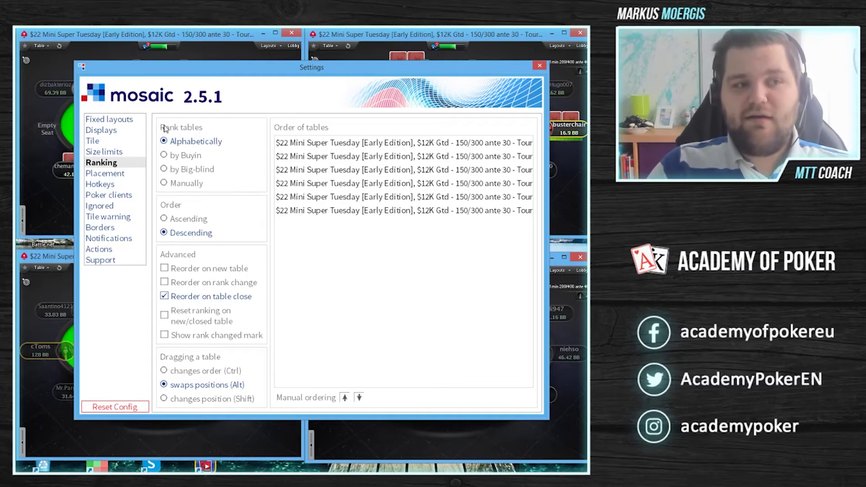
pyautogui.click(165, 156)
pyautogui.click(164, 170)
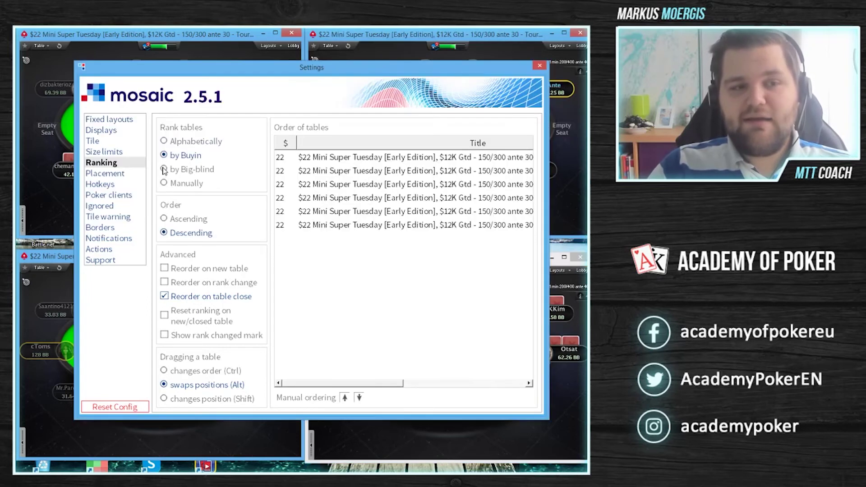
pyautogui.click(164, 183)
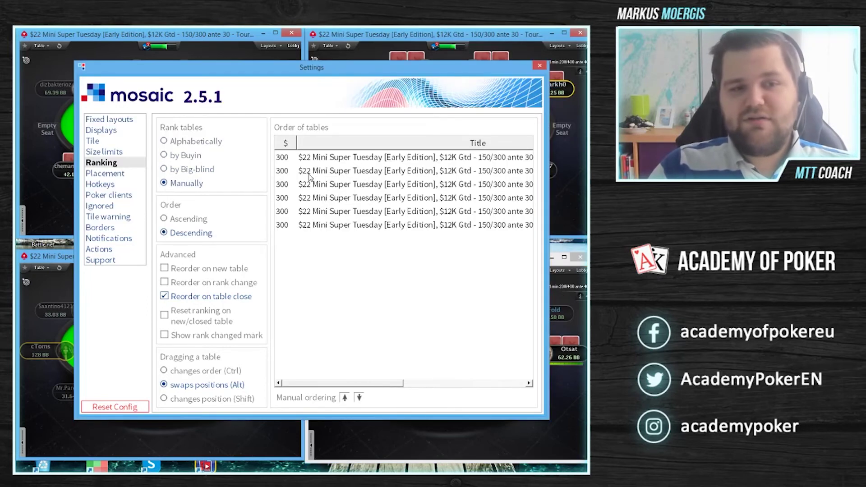
# Rank the tables by Buyin, enable Reorder on new table and disable Reorder on table close
pyautogui.click(165, 156)
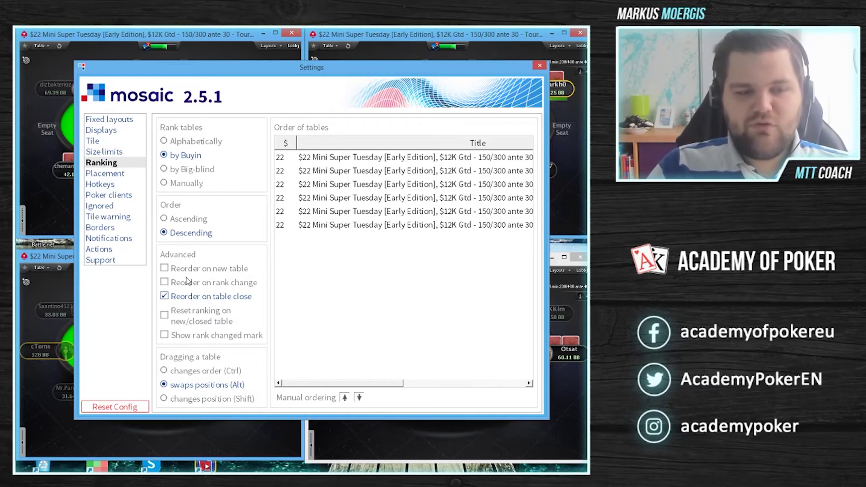
pyautogui.click(165, 269)
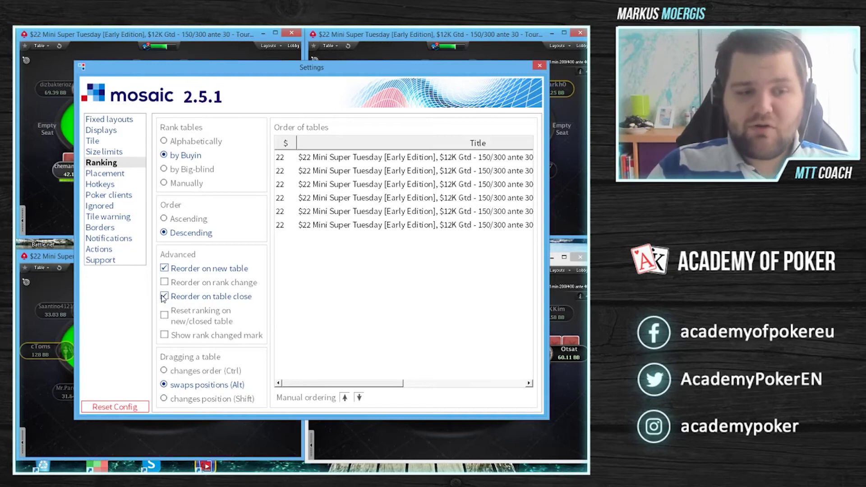
pyautogui.click(164, 297)
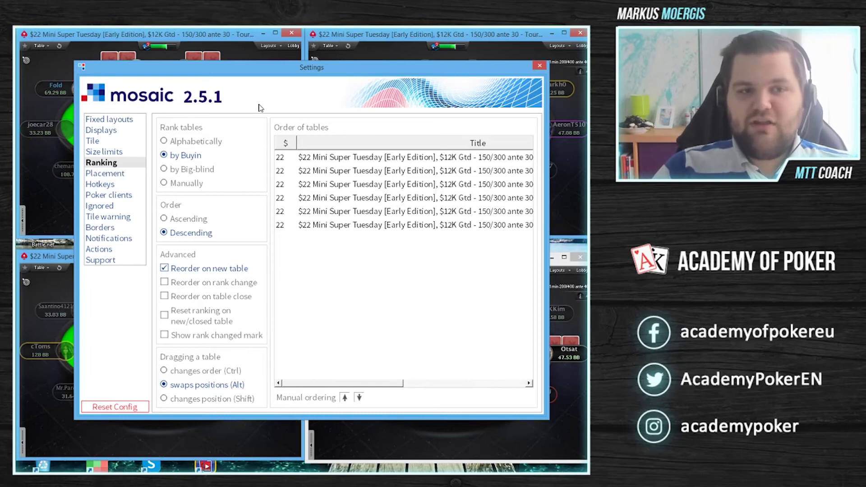
# Examine the Placement, Hotkeys, Poker clients, Ignored and Tile warning settings one after another
pyautogui.click(113, 183)
pyautogui.click(115, 175)
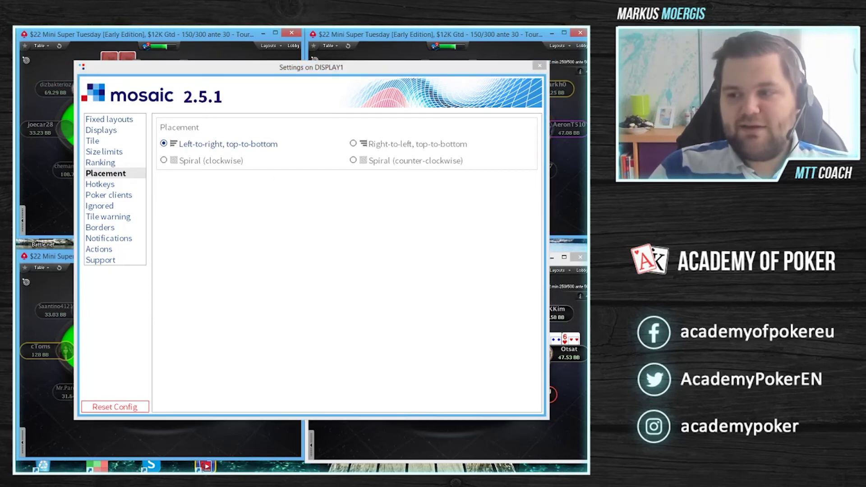
pyautogui.click(103, 185)
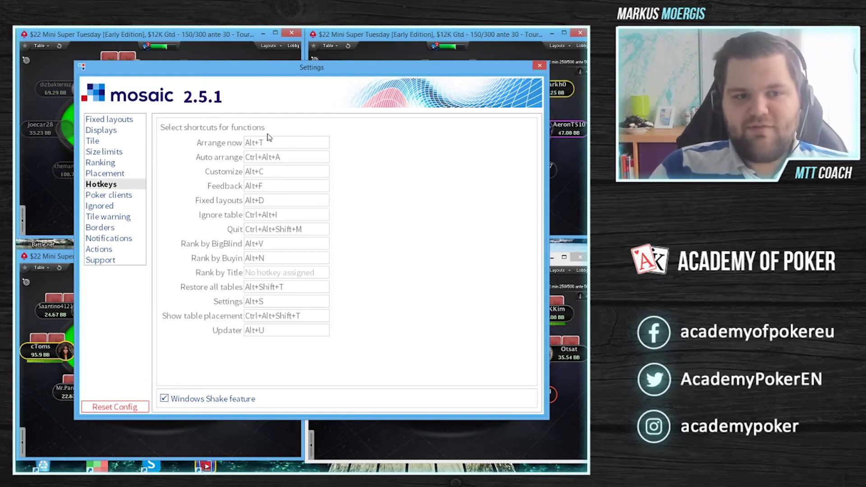
pyautogui.click(102, 196)
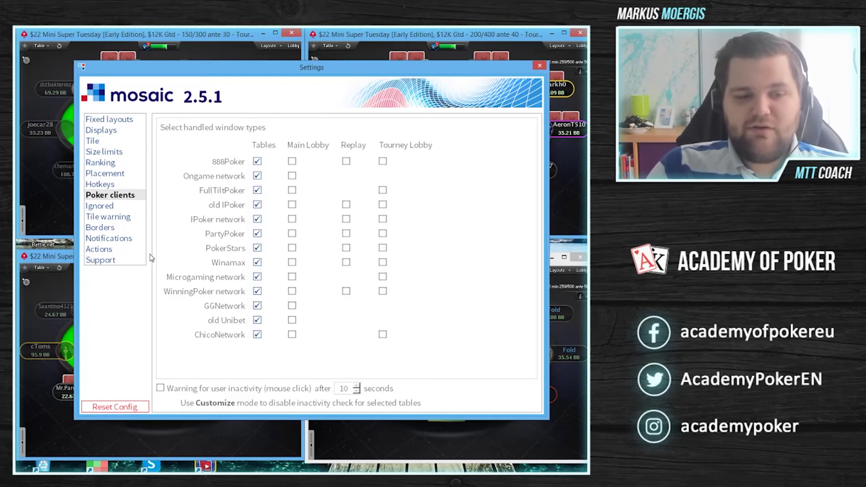
pyautogui.click(104, 209)
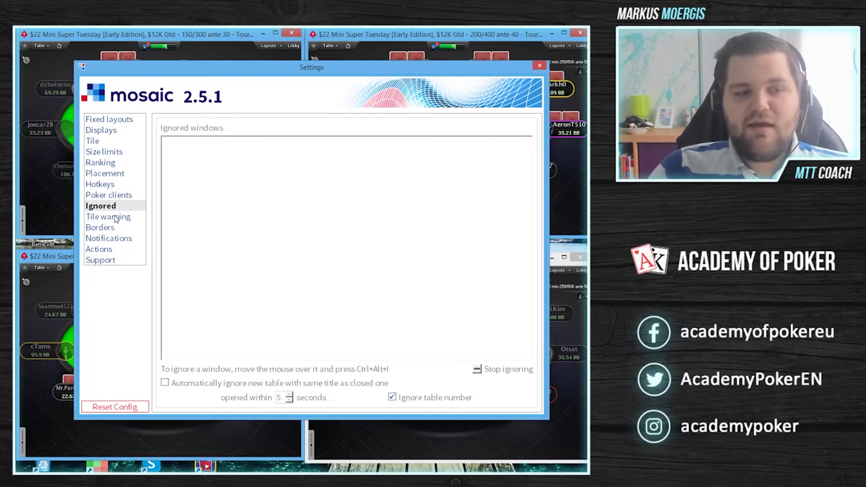
pyautogui.click(115, 220)
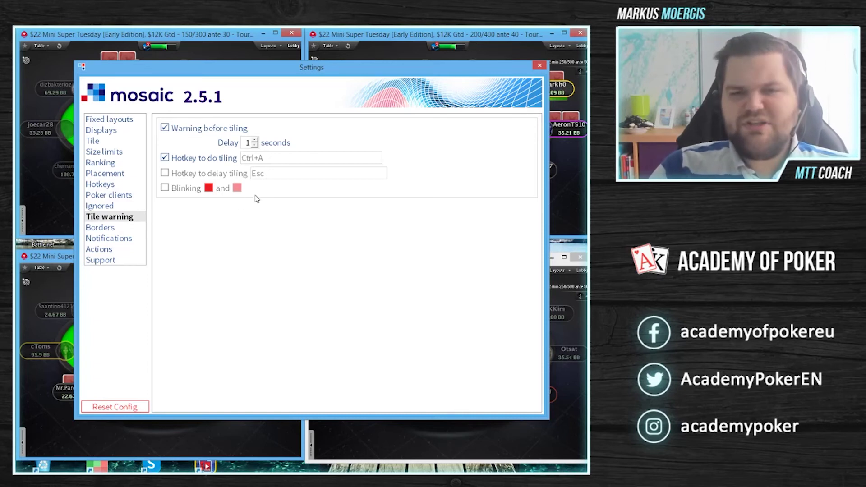
# Review the table border colours, the notification options, the TimeBank and 'I am back' actions, and the Support links
pyautogui.click(103, 228)
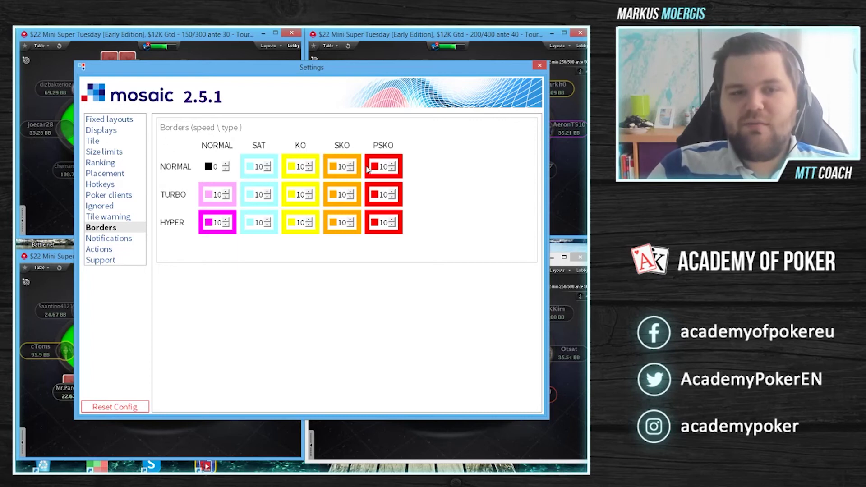
pyautogui.click(110, 239)
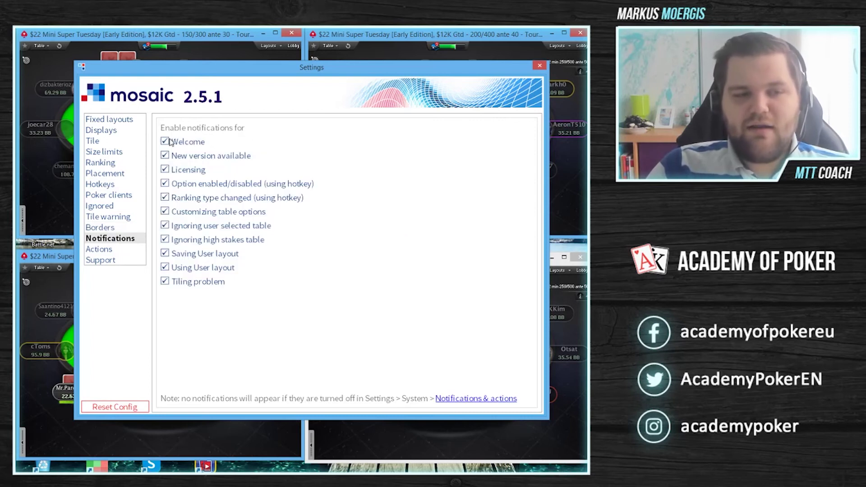
pyautogui.click(104, 249)
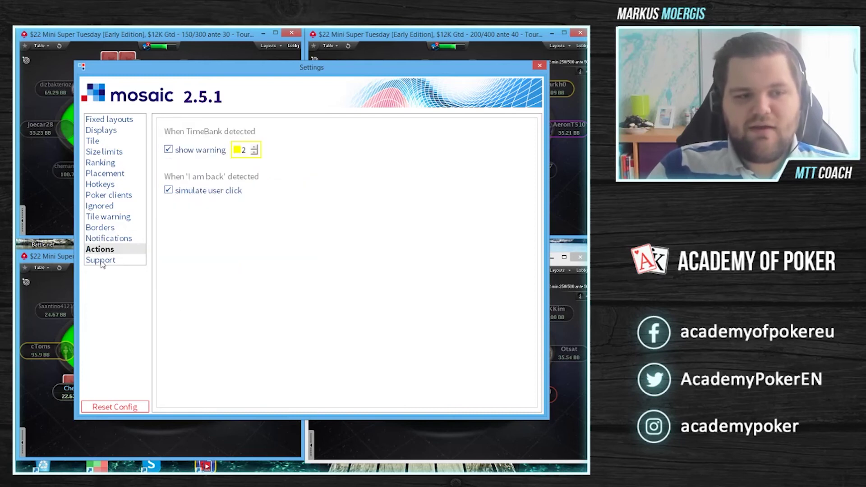
pyautogui.click(102, 261)
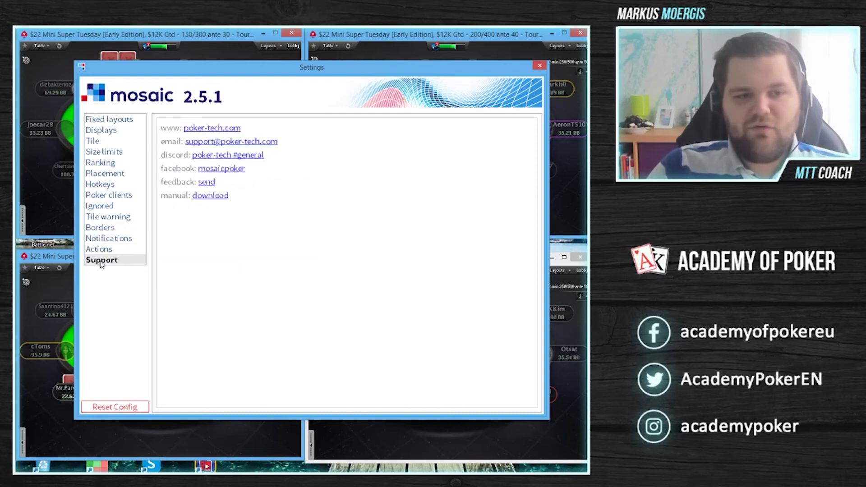
# Revisit the Fixed layouts, Displays, Tile and Size limits settings, and close the settings window to return to the poker tables
pyautogui.click(116, 124)
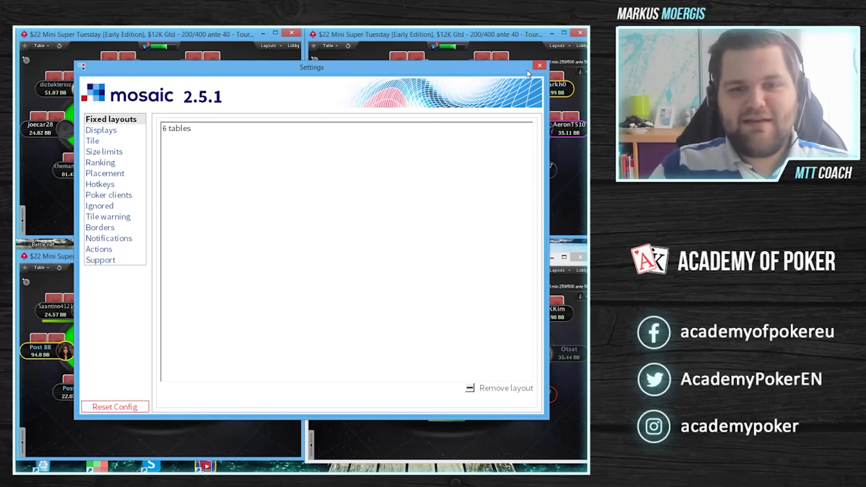
pyautogui.click(111, 130)
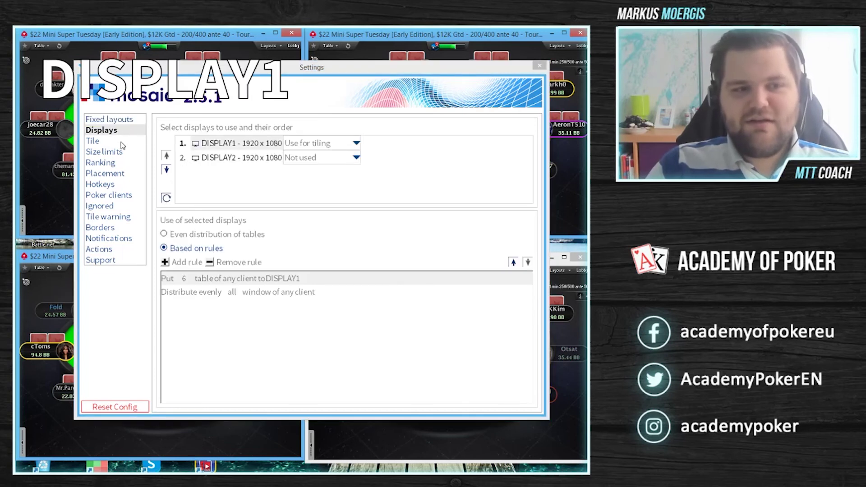
pyautogui.click(133, 142)
pyautogui.click(135, 151)
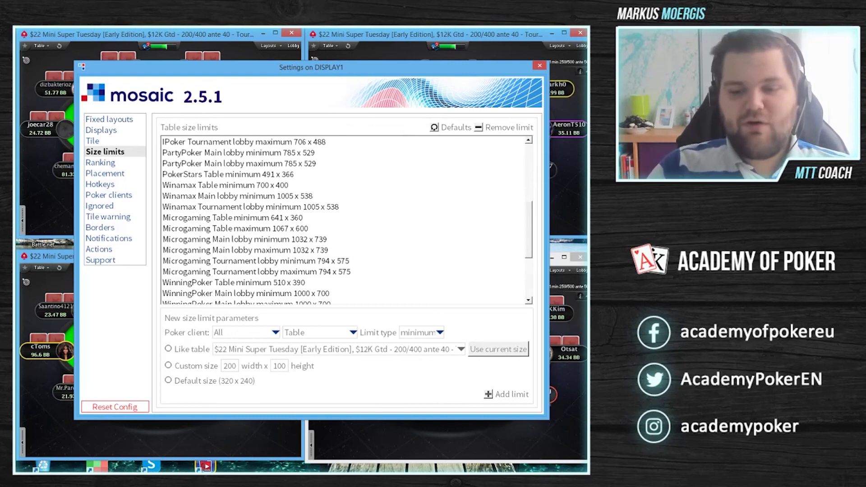
pyautogui.click(539, 66)
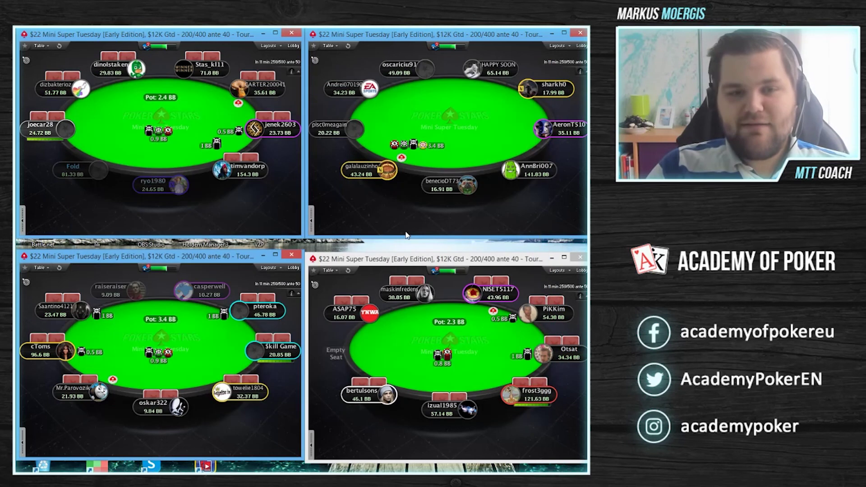
pyautogui.click(410, 359)
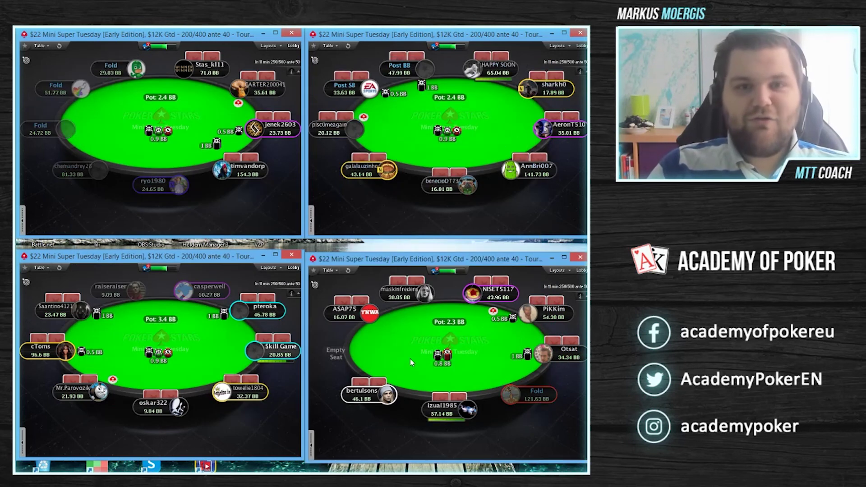